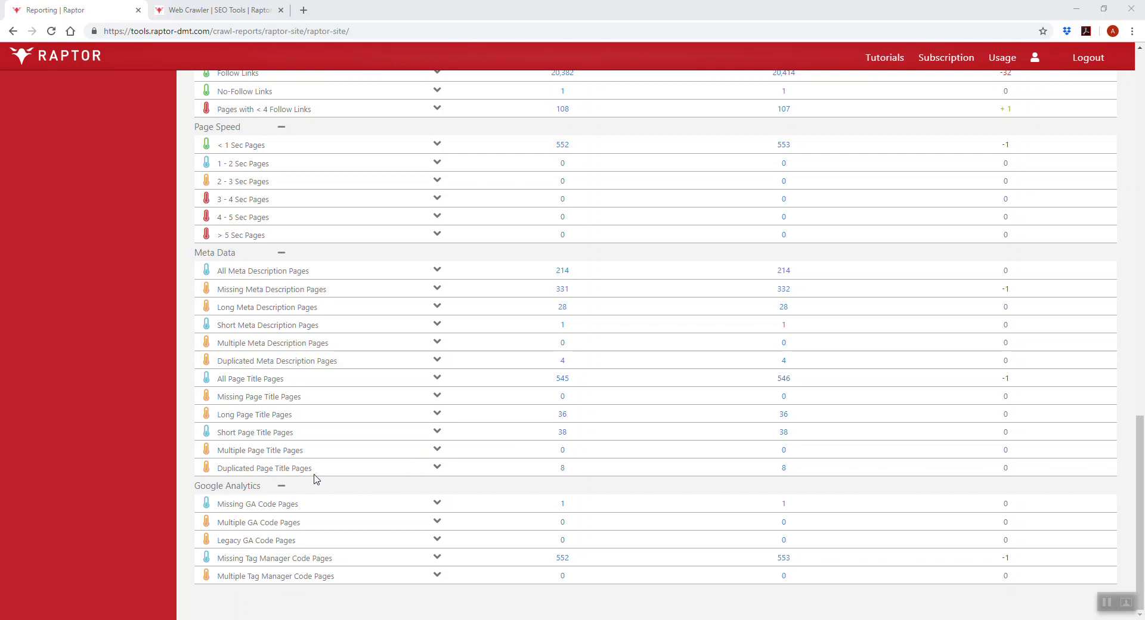
Read the explanation of the Duplicated Page Title Pages item in the Meta Data section and close it again.
click(435, 467)
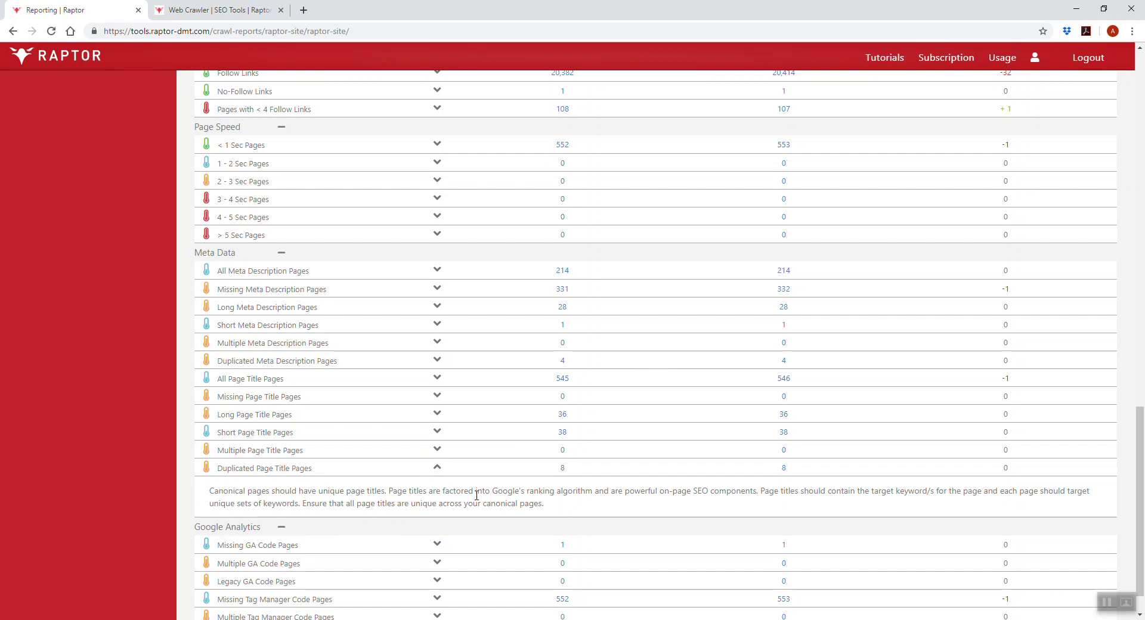
click(432, 471)
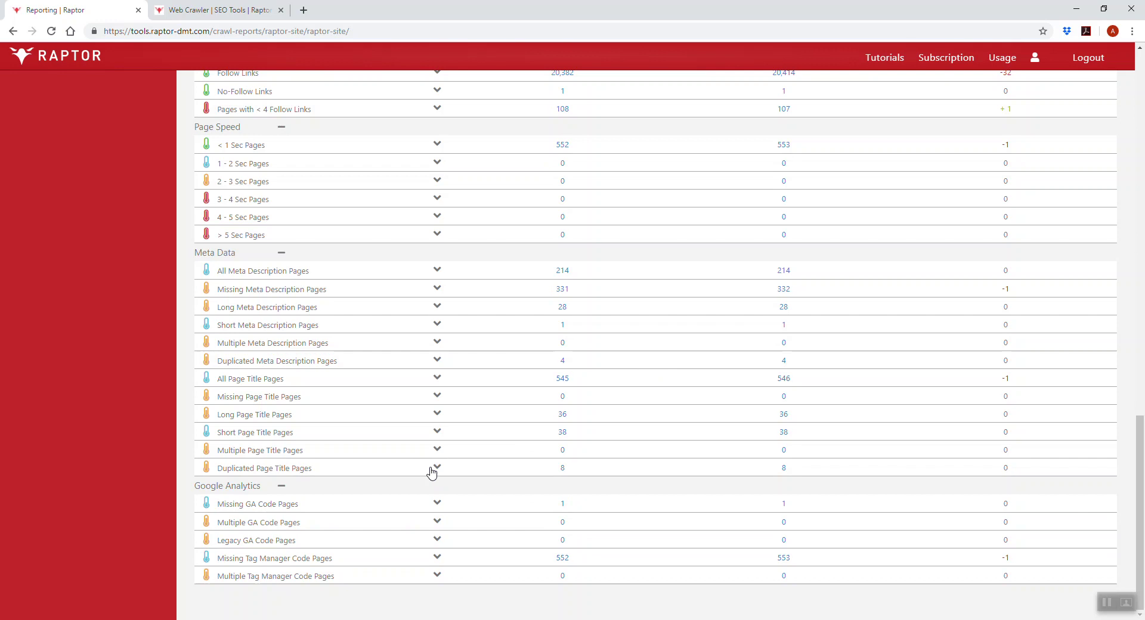
Collapse every section of the crawl report summary except Meta Data, from Summary through Page Speed plus Google Analytics.
scroll(525, 455, up, 20)
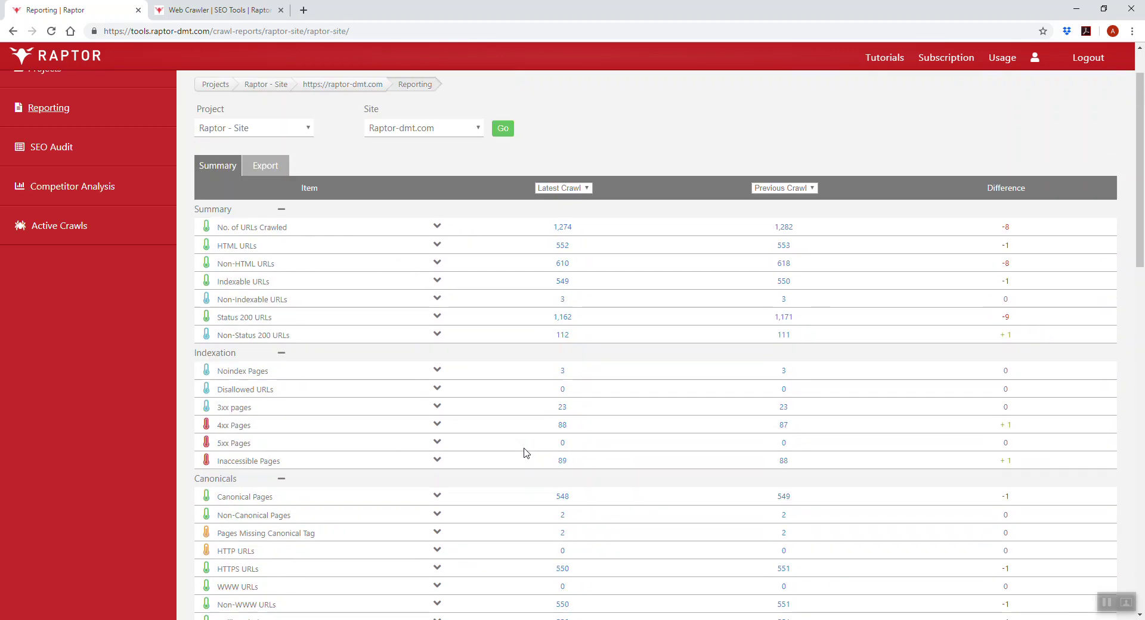
click(355, 209)
click(337, 231)
click(333, 249)
click(330, 274)
click(328, 285)
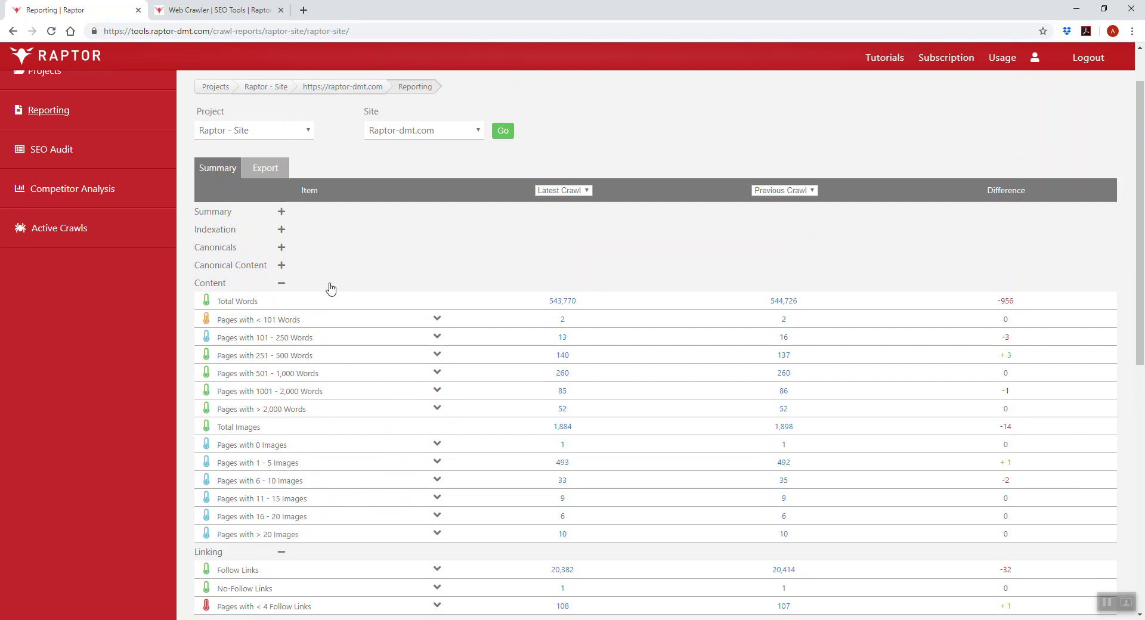
click(314, 303)
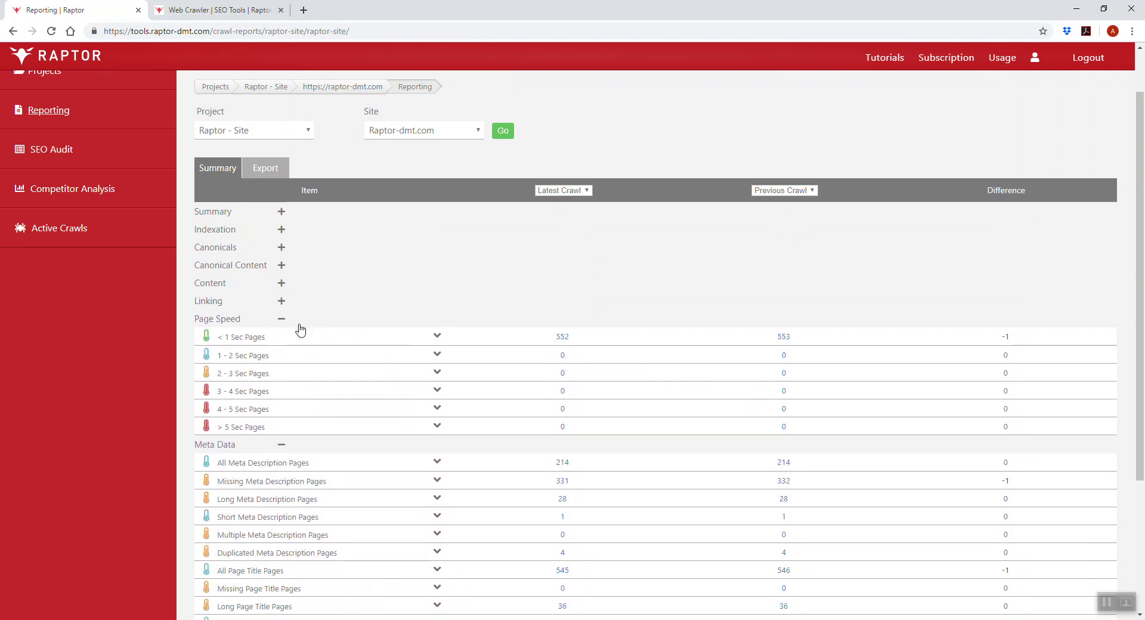
click(302, 322)
scroll(307, 349, down, 2)
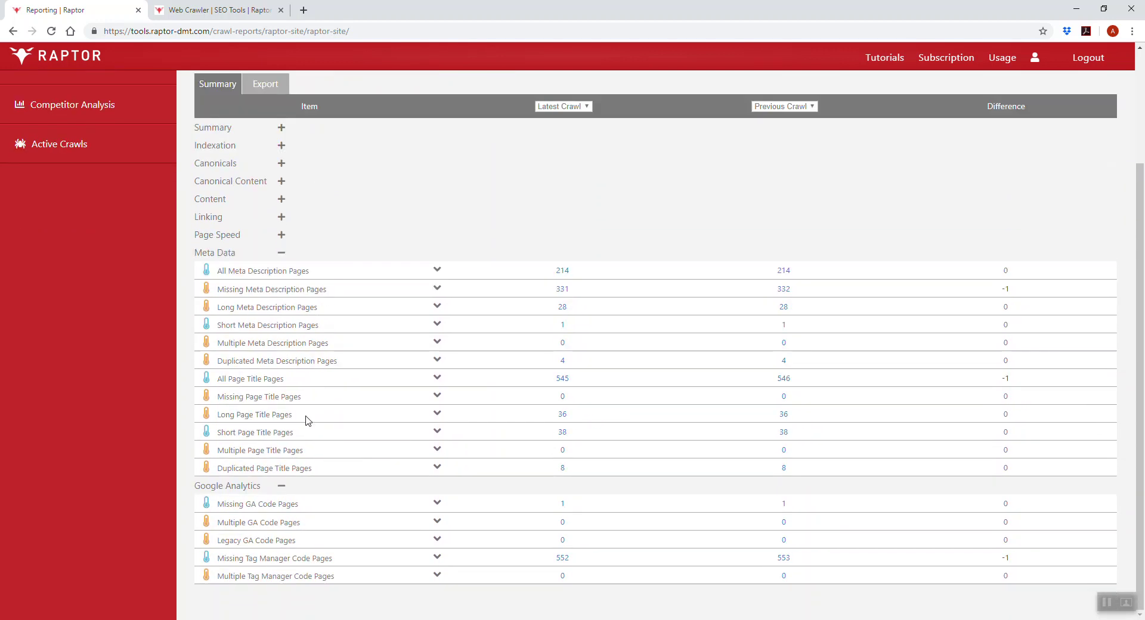
click(302, 496)
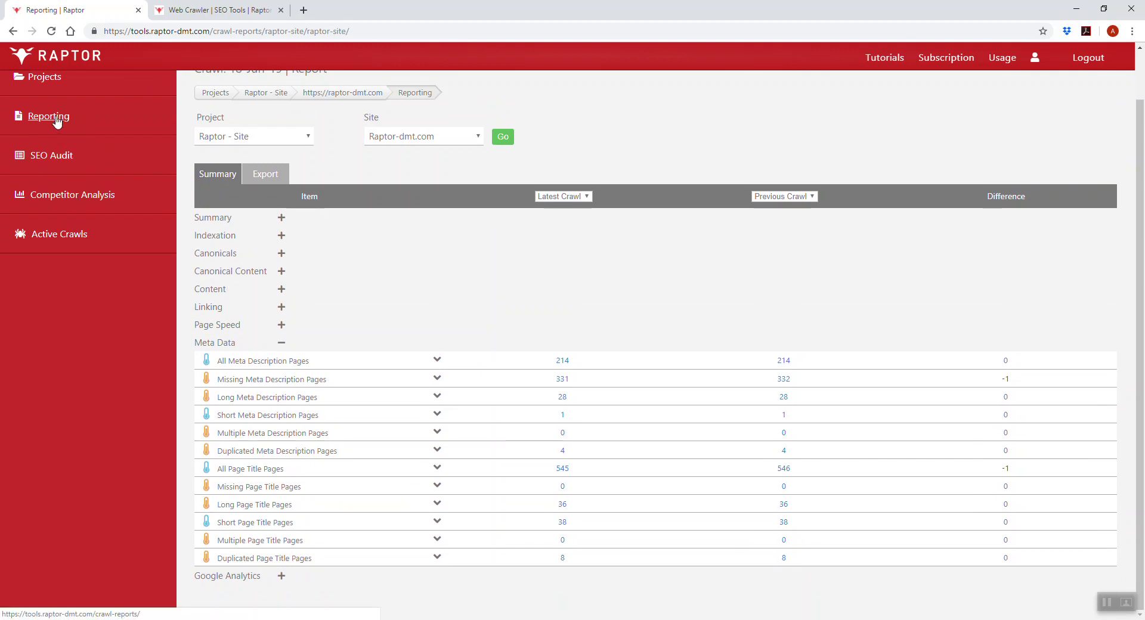
Review the project and site selectors and the available crawl dates, keeping Latest Crawl as the first comparison column.
drag(72, 121, 23, 116)
click(318, 220)
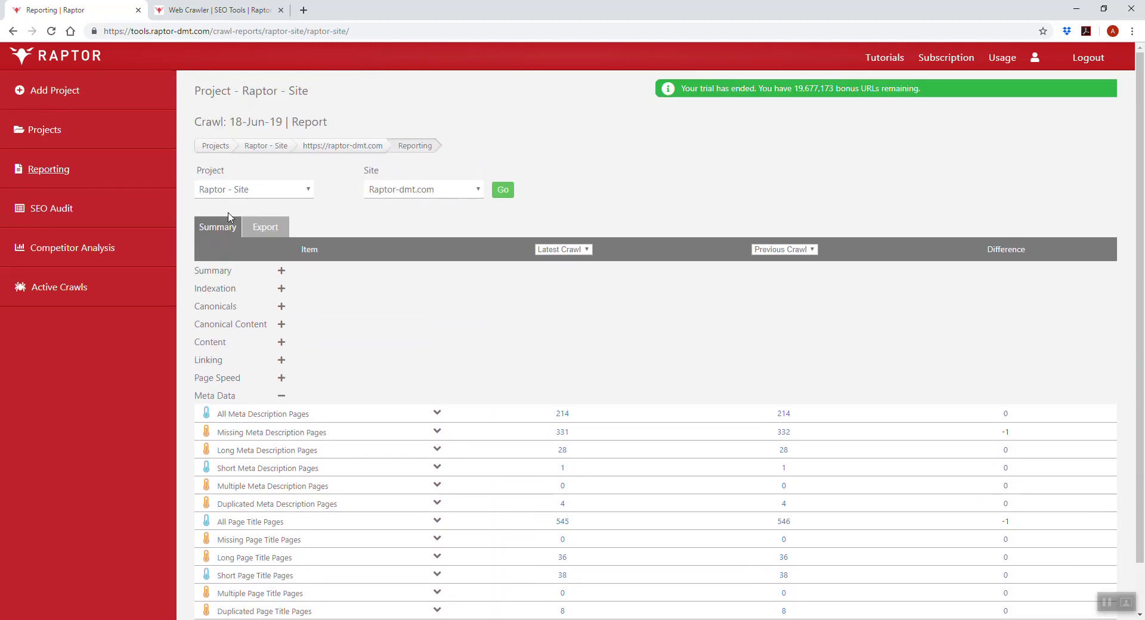
click(411, 193)
click(606, 186)
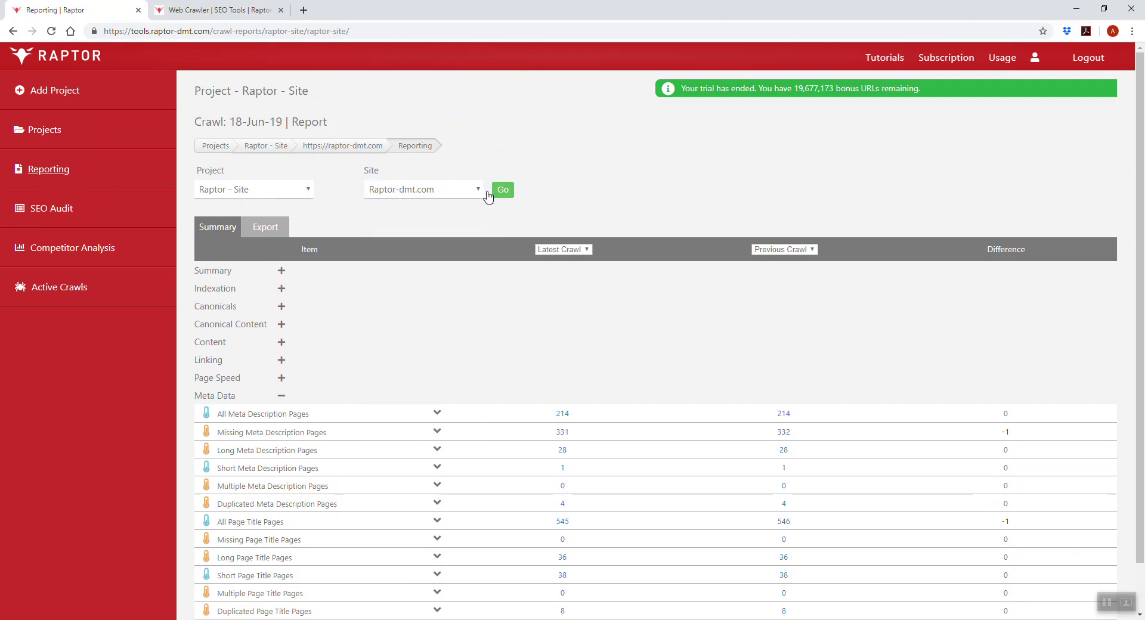
click(576, 251)
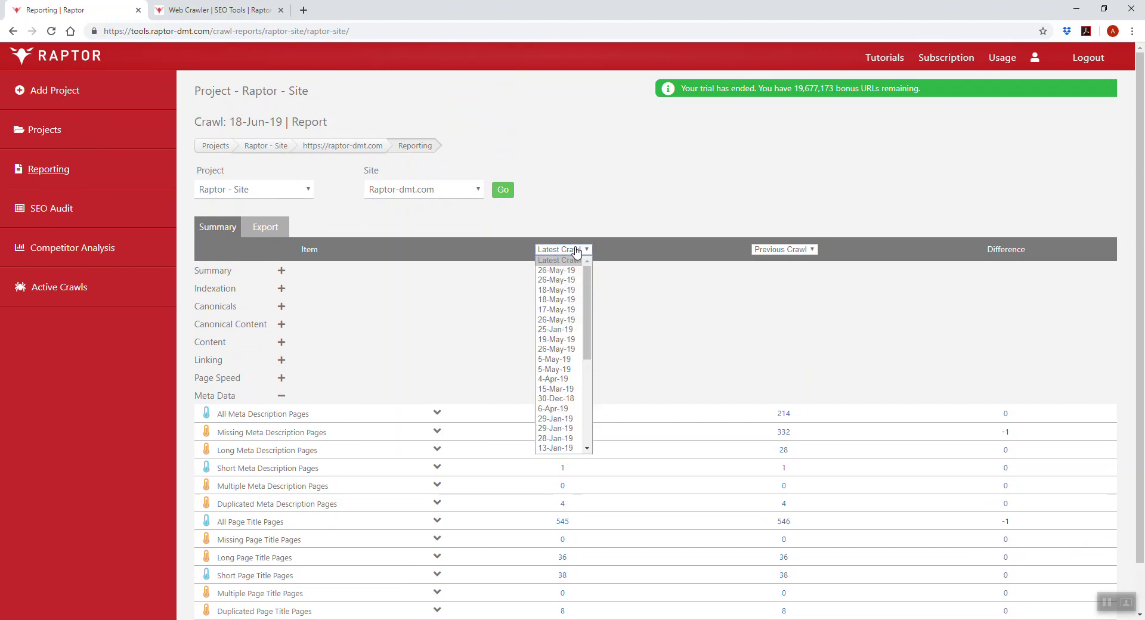
click(557, 261)
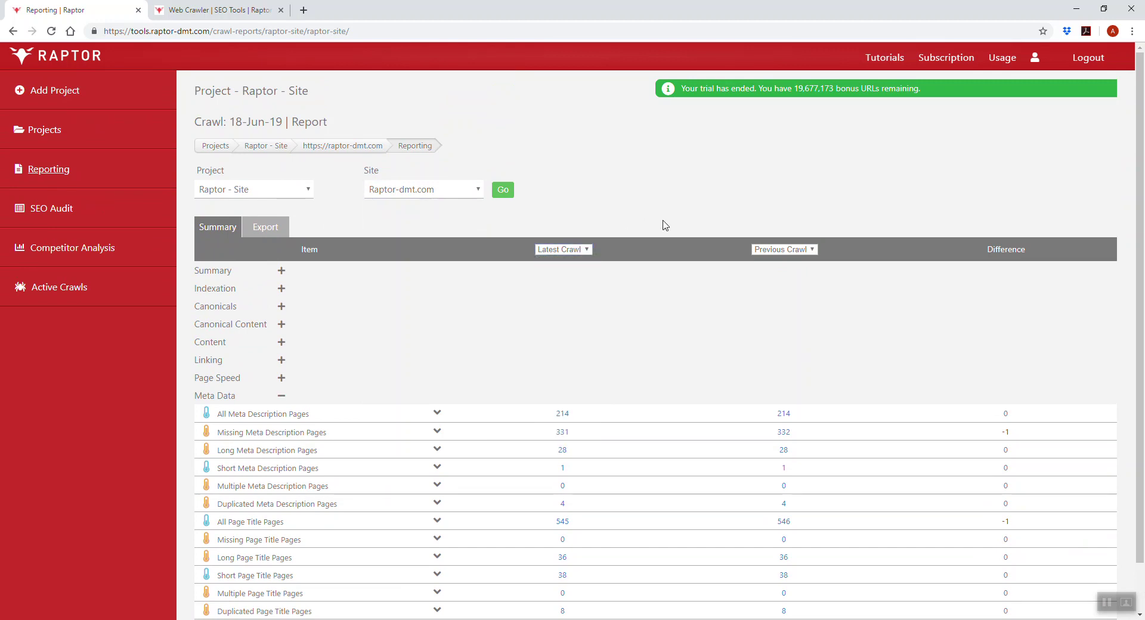
Open the latest crawl's list of Duplicated Page Title Pages and check its row display options.
scroll(614, 353, down, 2)
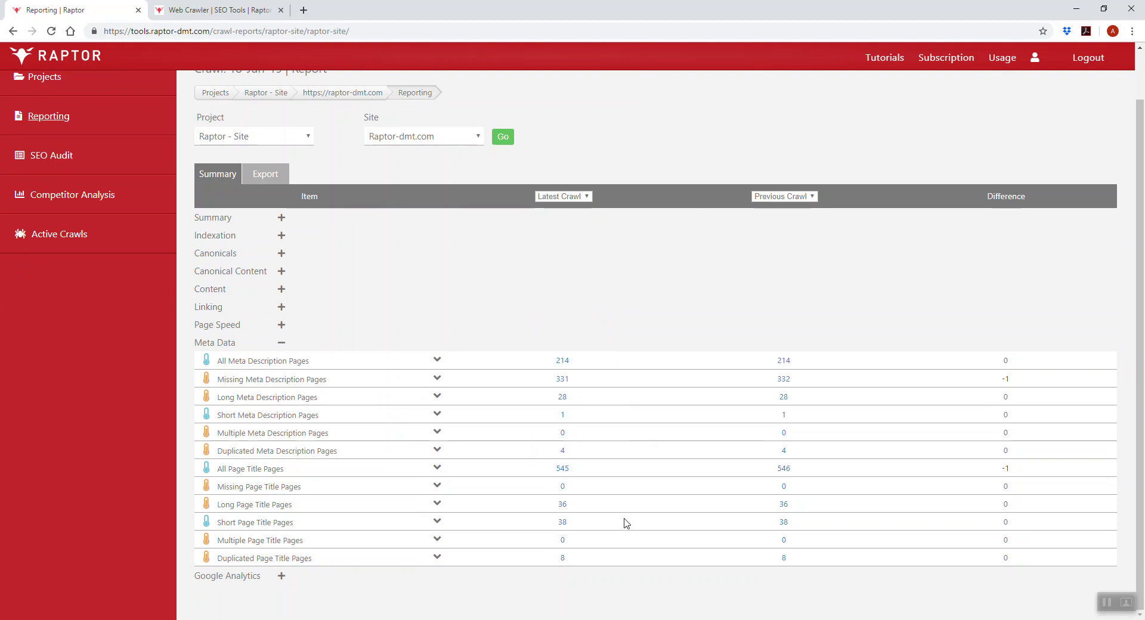
click(563, 558)
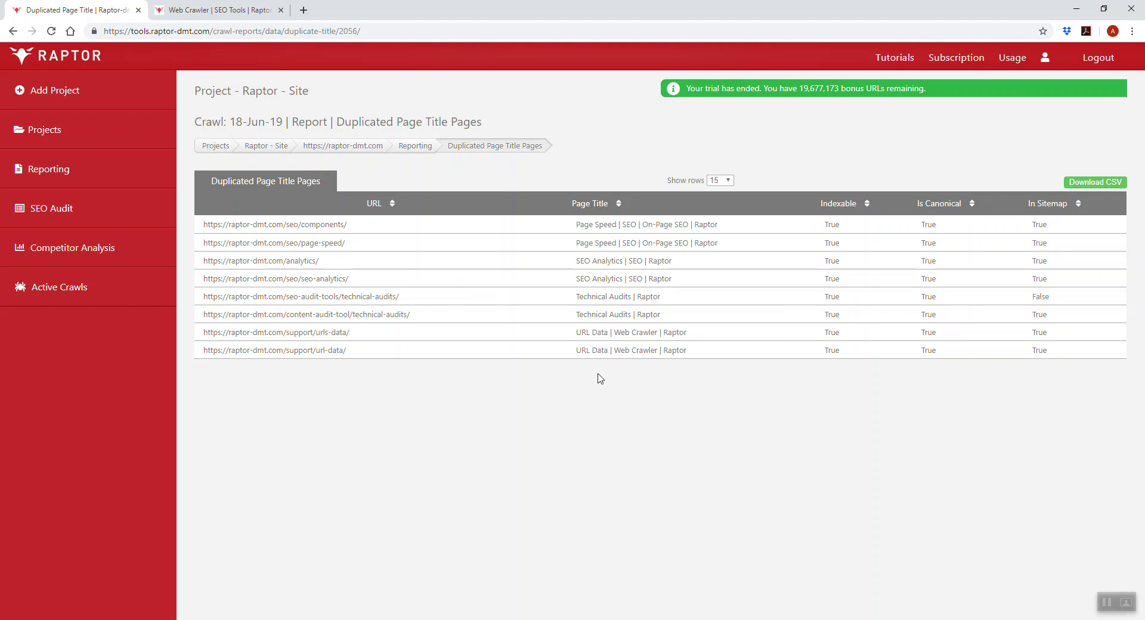
click(1089, 182)
click(722, 181)
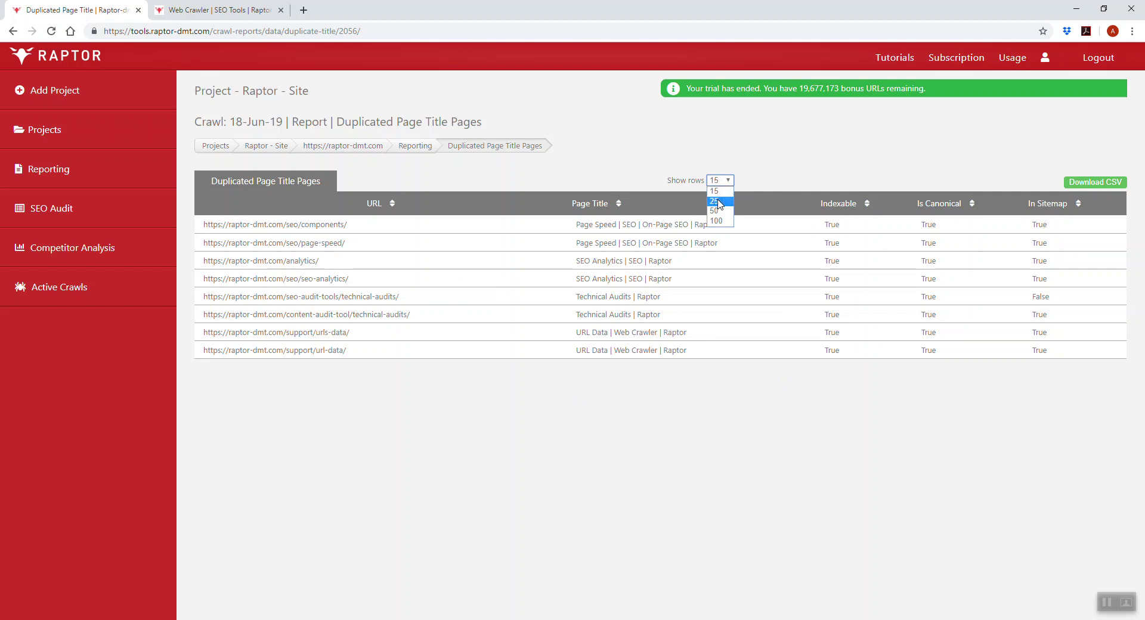
drag(681, 181, 675, 181)
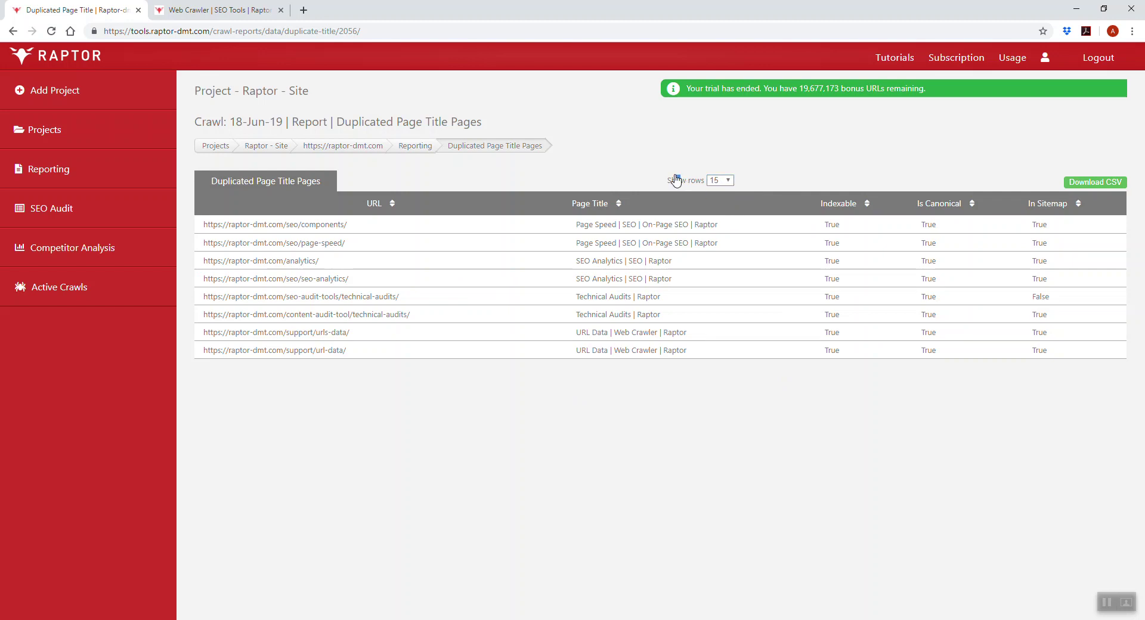
Return to the crawl report and locate the Duplicated Page Title Pages item under Meta Data.
click(424, 149)
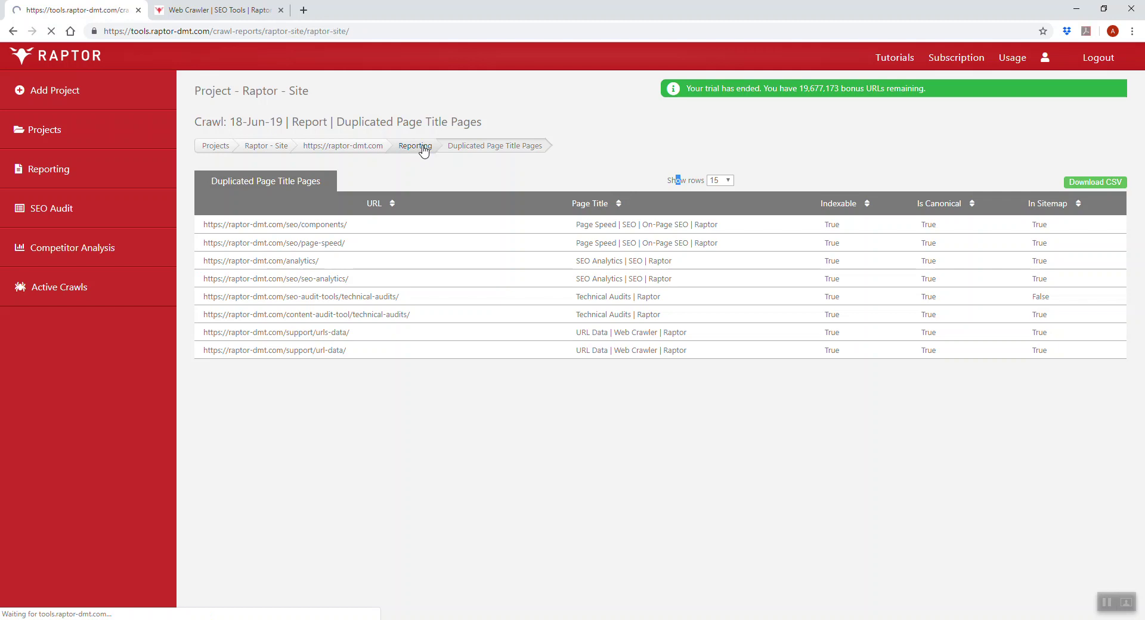
scroll(481, 282, down, 20)
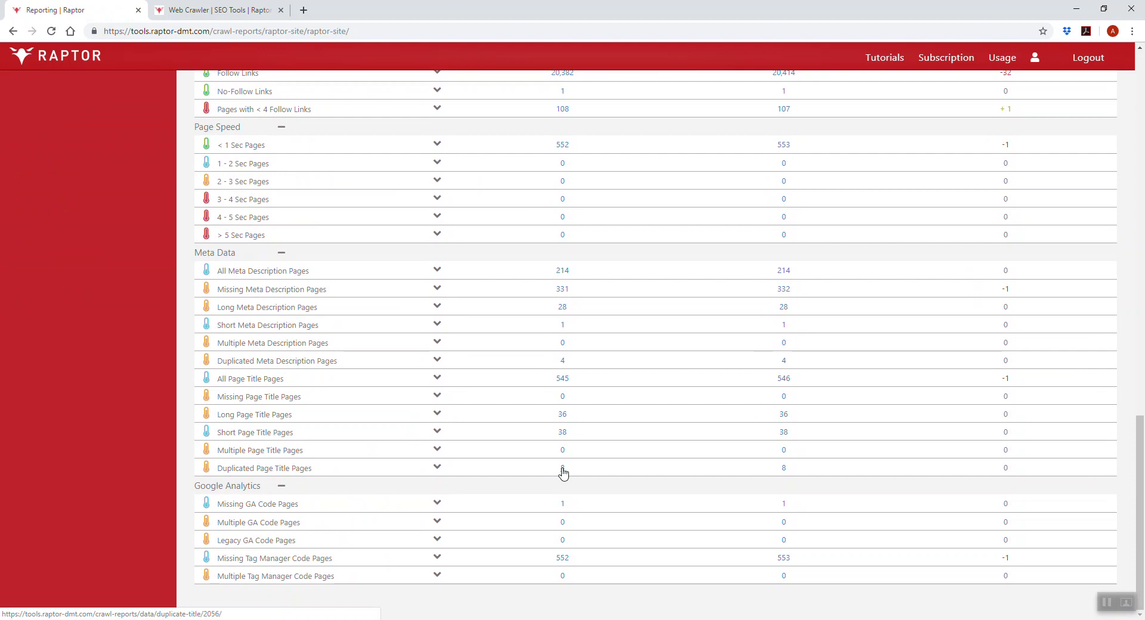
scroll(563, 472, up, 15)
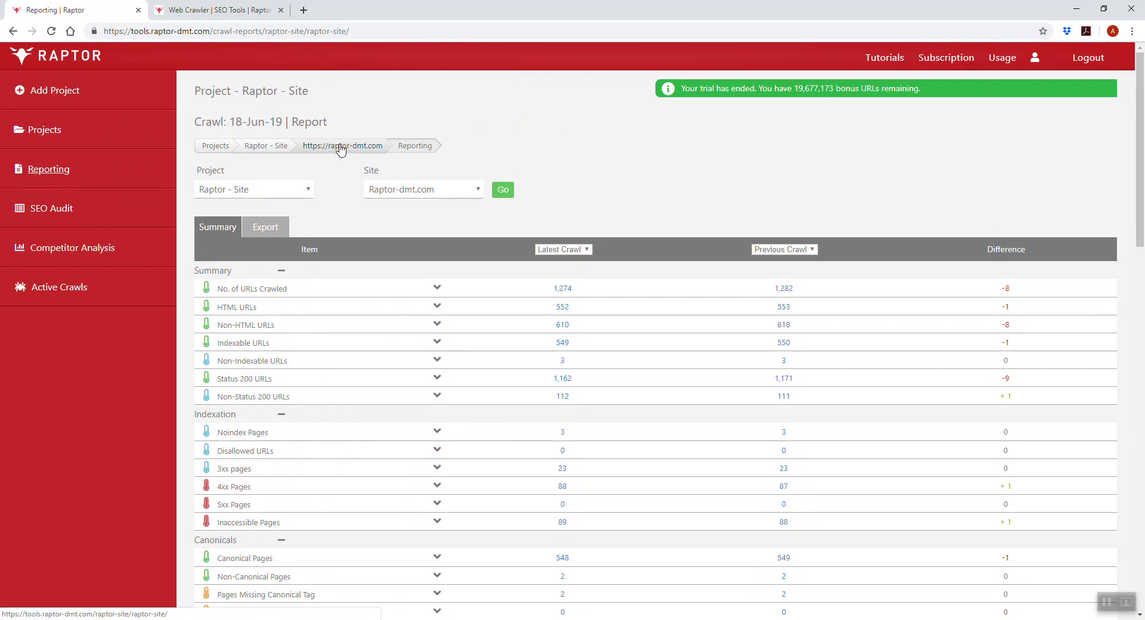
Open the Meta Data section of the raptor-dmt.com SEO Audit and examine the Page Titles table and chart.
click(341, 146)
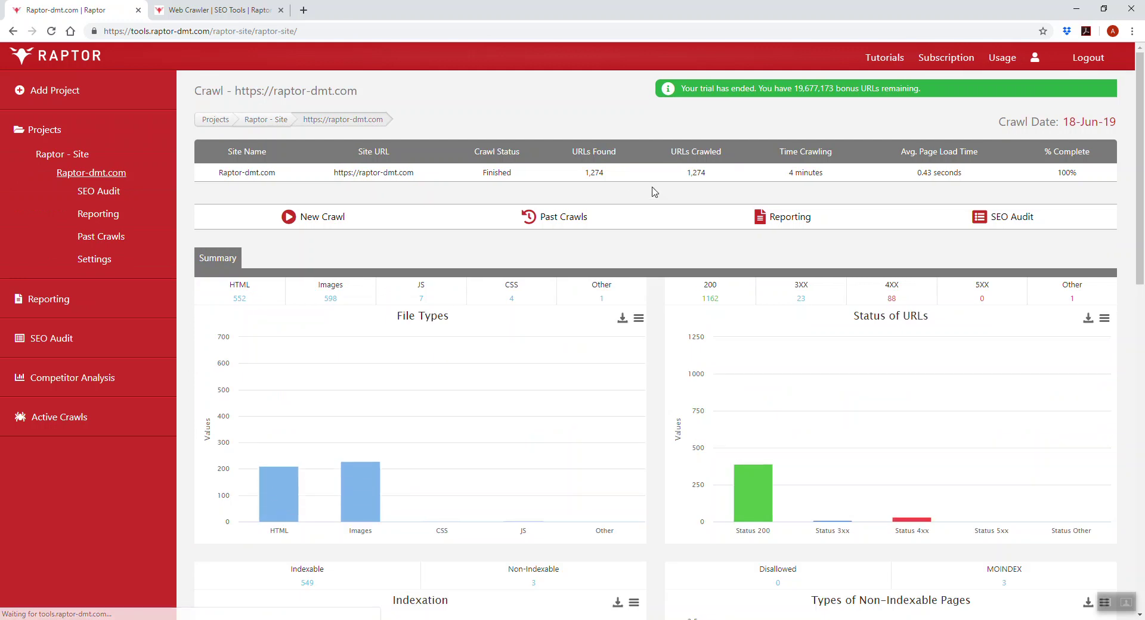
click(997, 218)
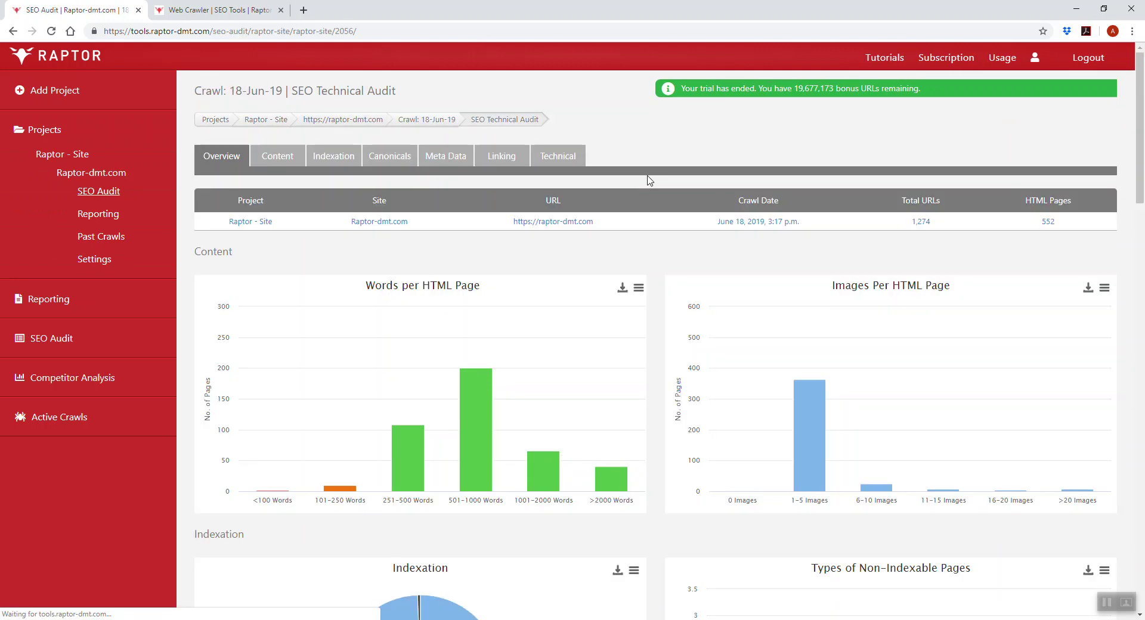
click(453, 156)
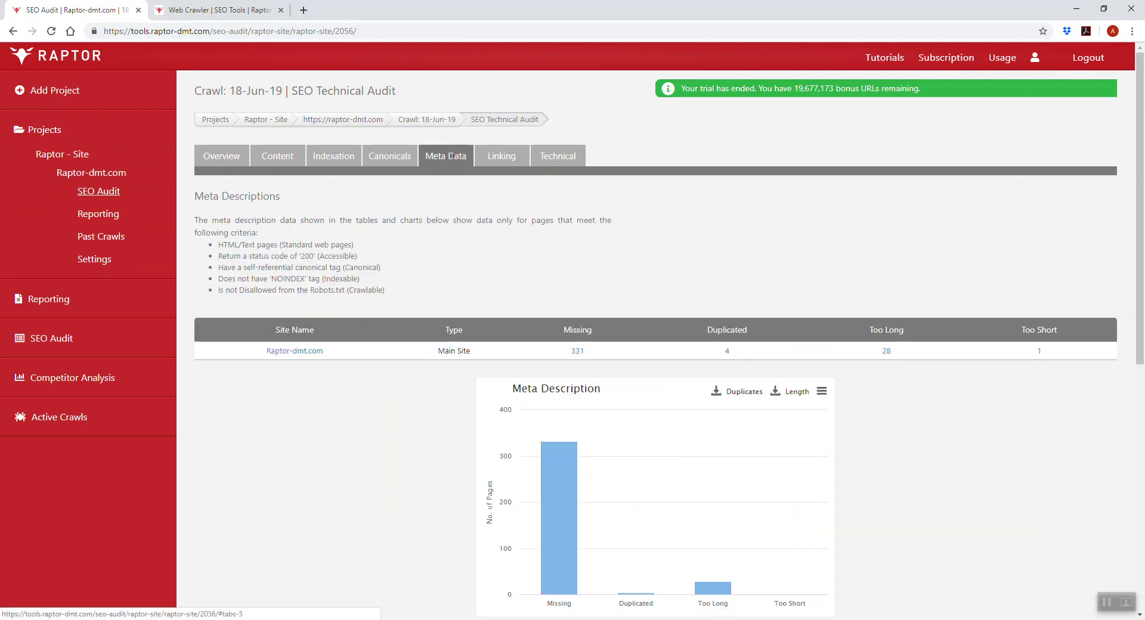
scroll(600, 290, down, 8)
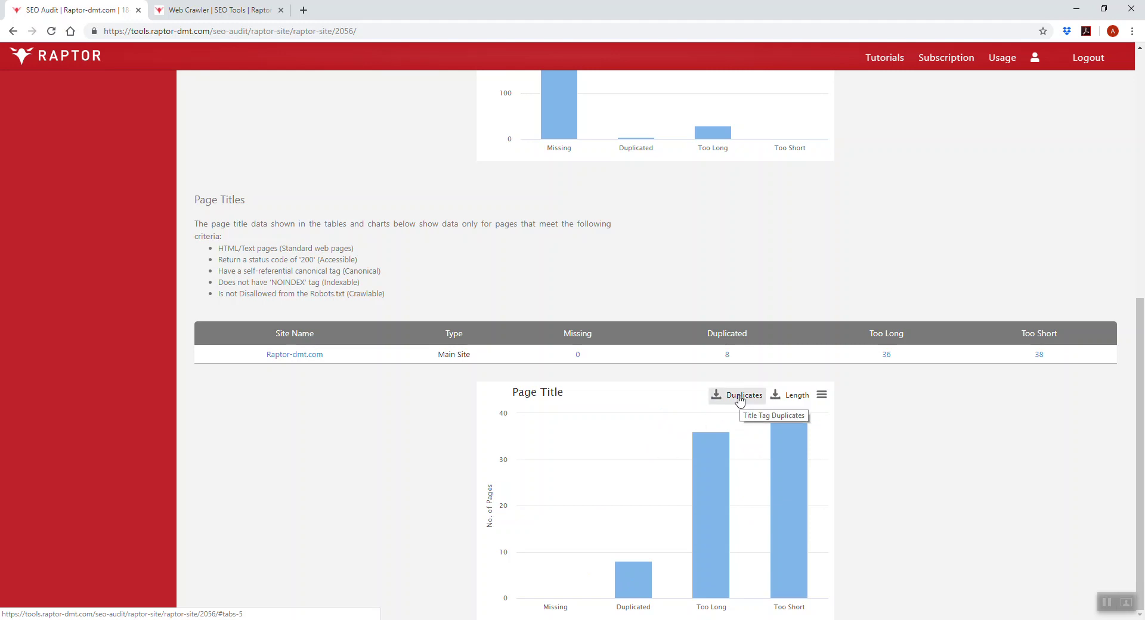
click(822, 395)
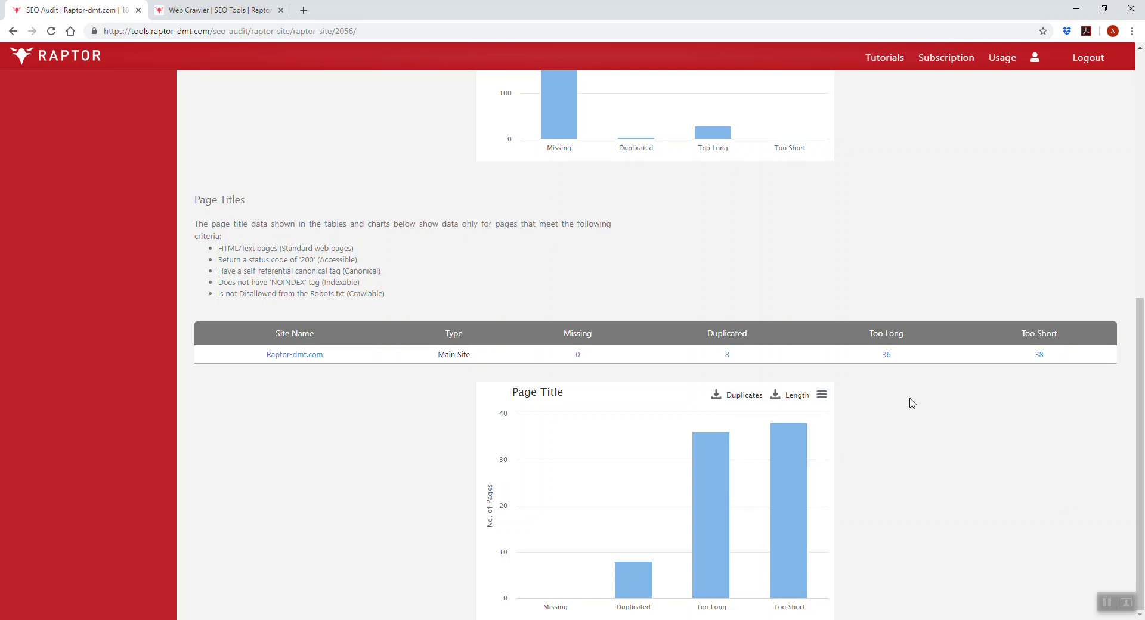
scroll(913, 403, up, 8)
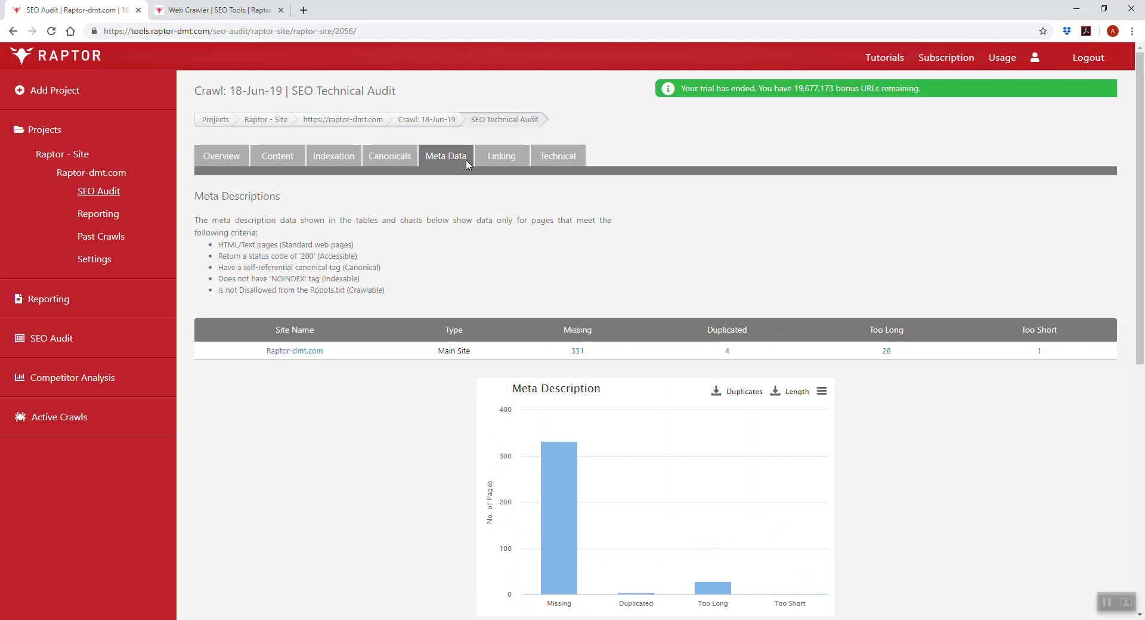
Go back to the raptor-dmt.com crawl report and bring its Meta Data section into view.
click(449, 122)
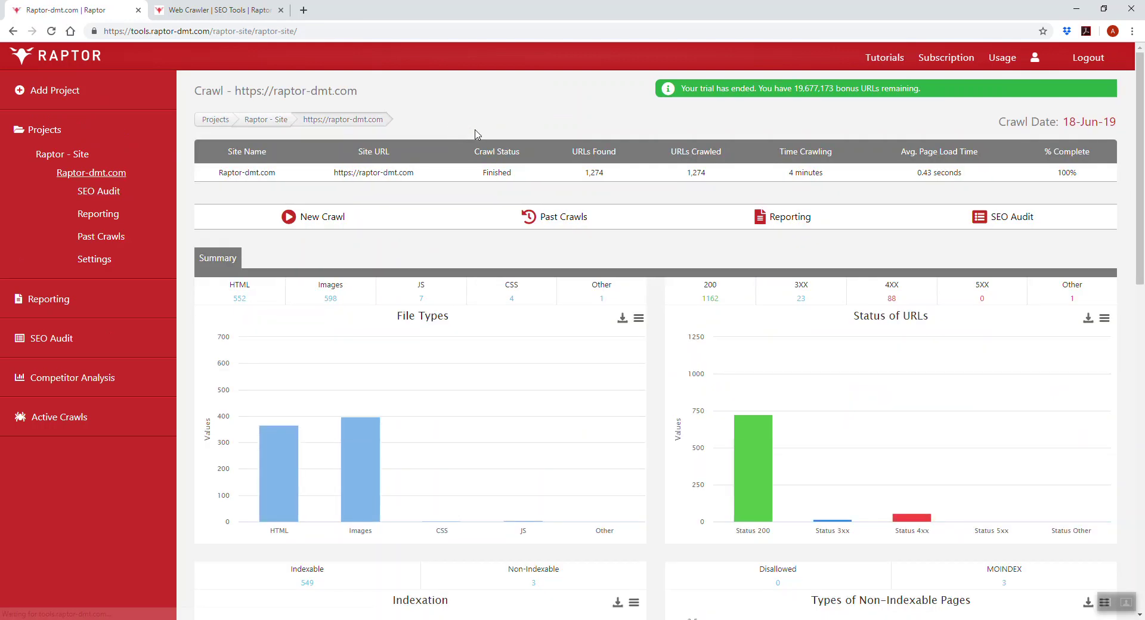
click(801, 218)
scroll(424, 374, down, 1)
scroll(424, 374, down, 10)
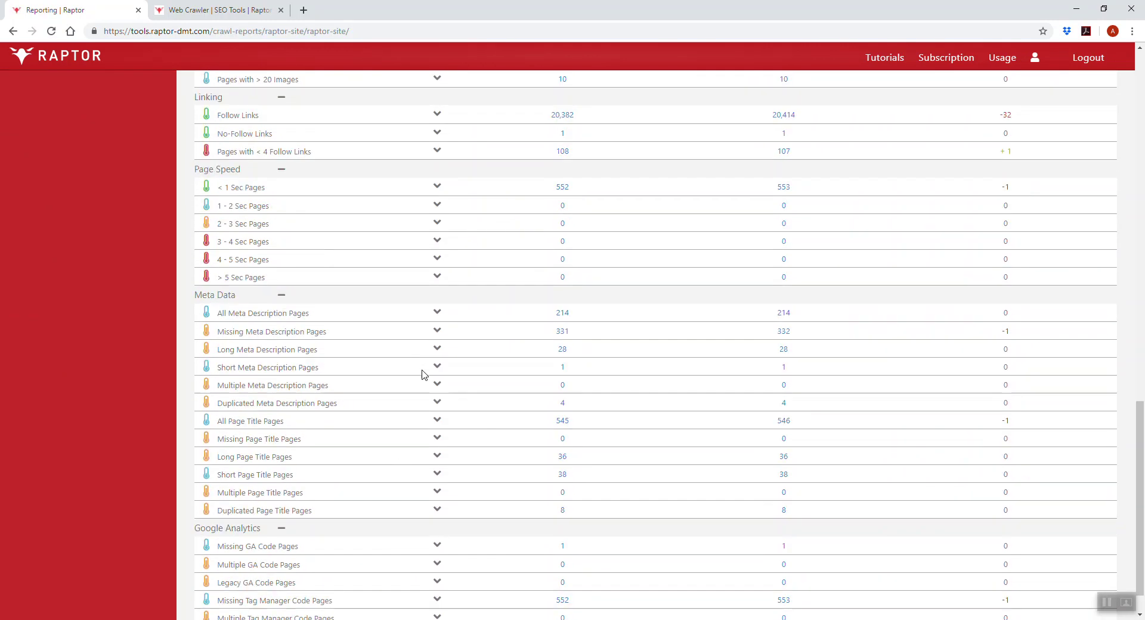